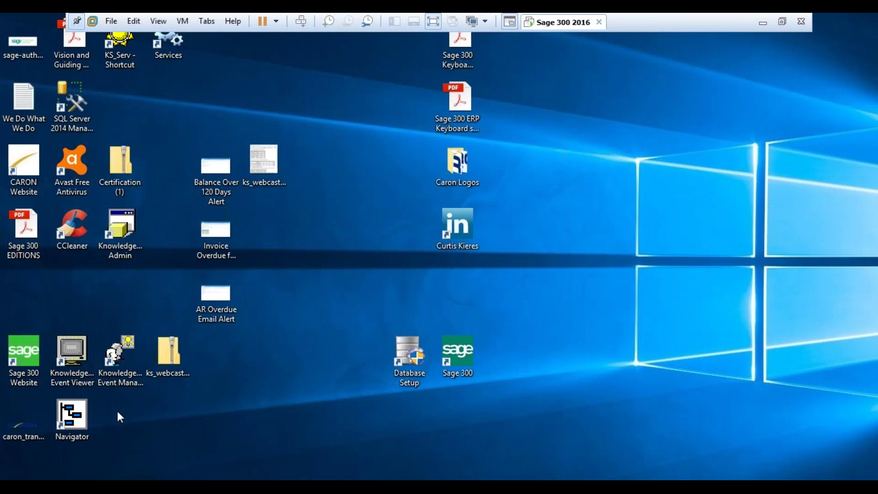
# Sign in to KnowledgeSync Event Manager as administrator and expand All Events to list applications
pyautogui.doubleClick(88, 416)
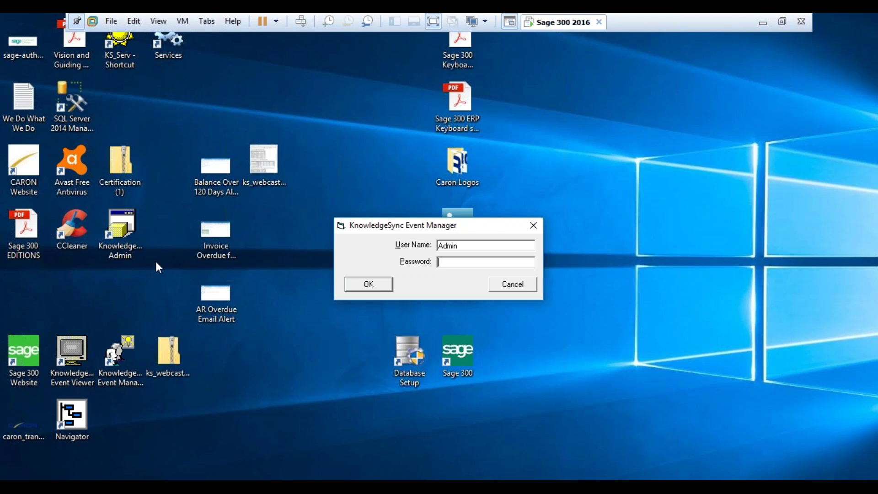
pyautogui.click(364, 288)
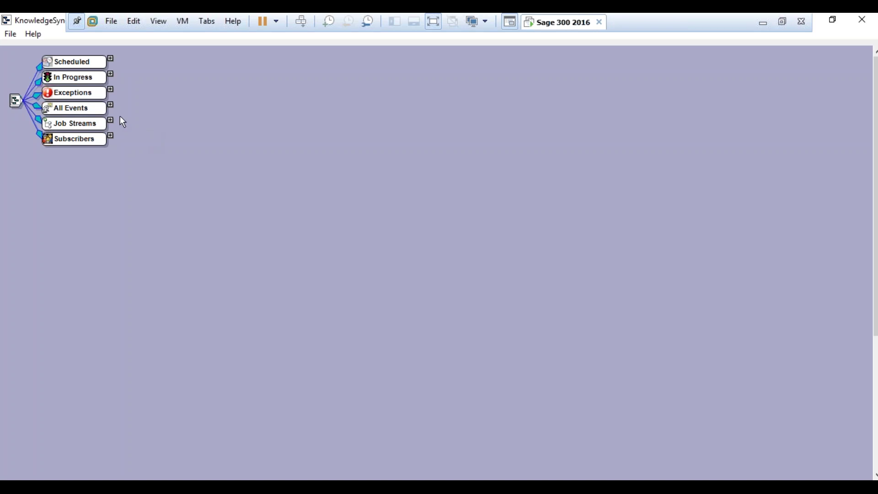
pyautogui.click(110, 105)
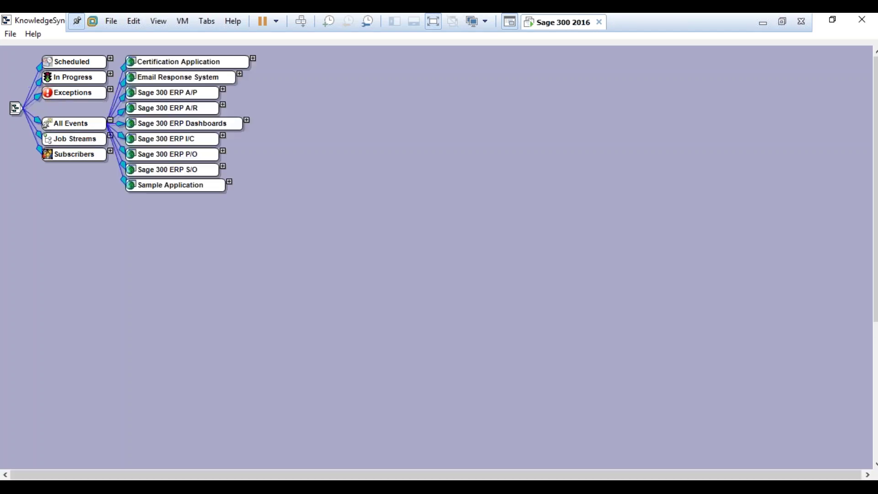
# Expand Sage 300 ERP A/R and browse its query definitions list, then collapse it
pyautogui.click(224, 105)
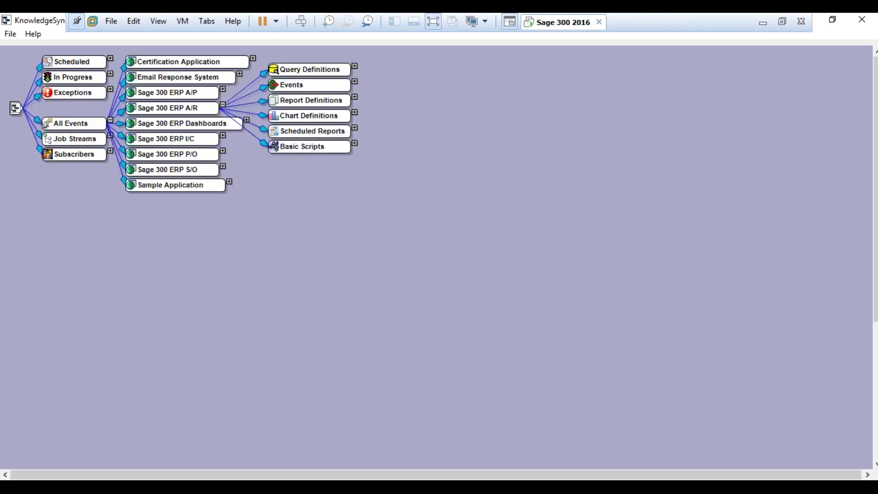
pyautogui.click(355, 67)
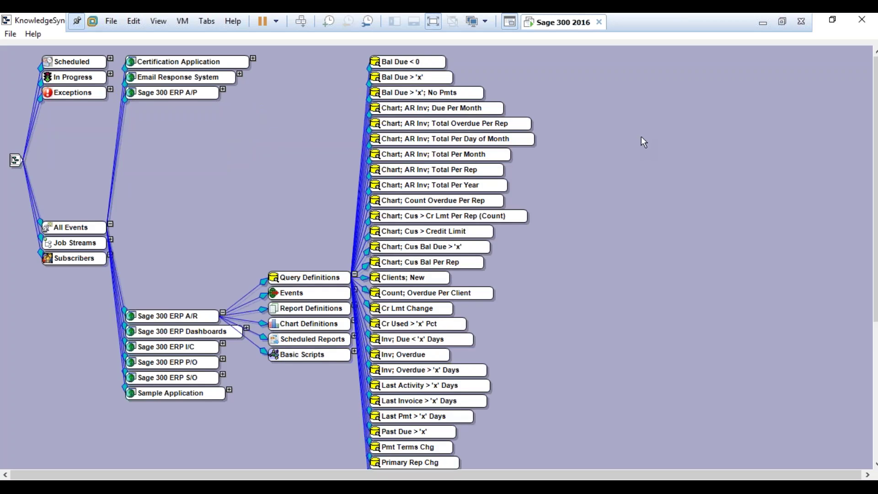
pyautogui.scroll(-1, 619, 175)
pyautogui.scroll(-1, 553, 295)
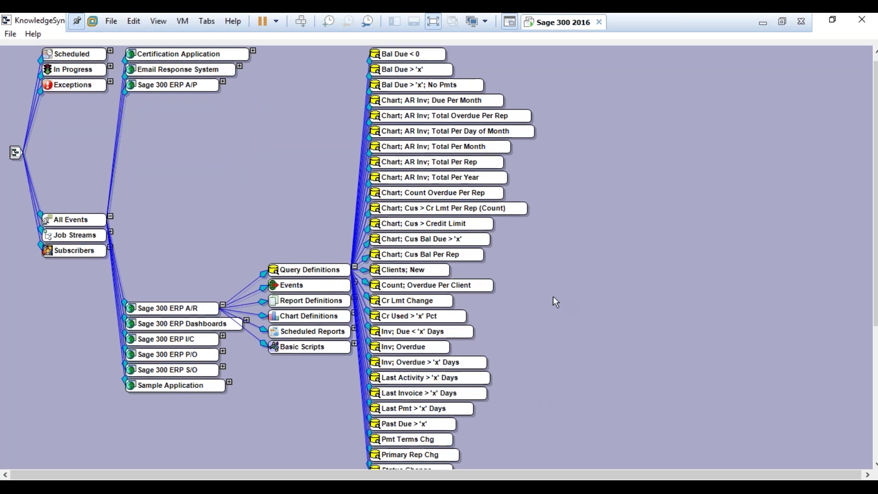
pyautogui.click(355, 267)
# Expand the A/R Events, the Inv; Overdue event and its Deliverables to show Email:Inv; Overdue
pyautogui.click(355, 74)
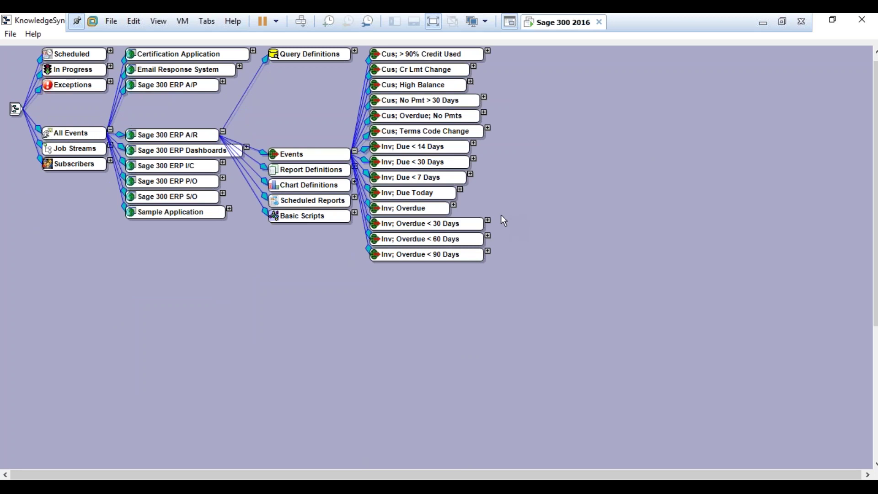
pyautogui.click(454, 205)
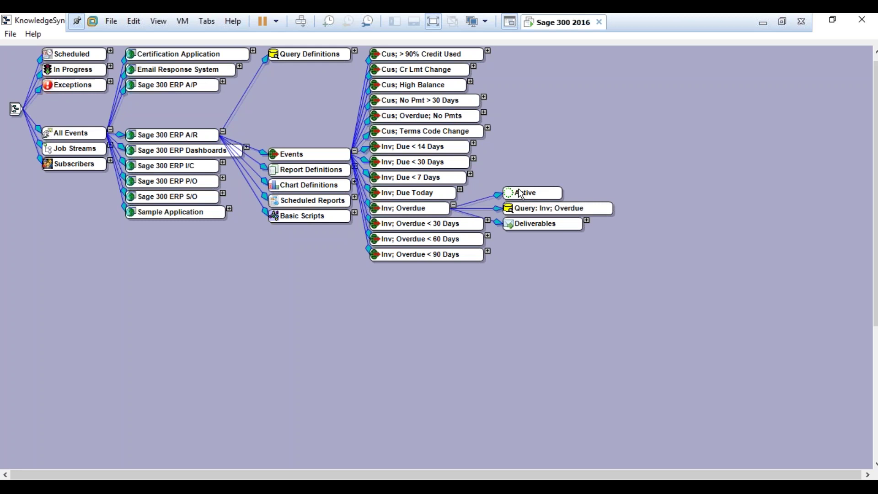
pyautogui.moveTo(520, 195)
pyautogui.click(587, 220)
pyautogui.moveTo(560, 228)
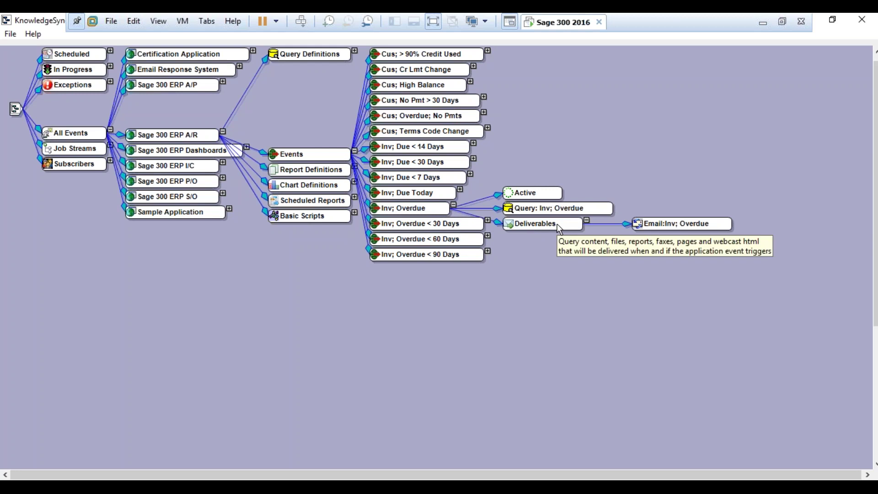
pyautogui.moveTo(644, 223)
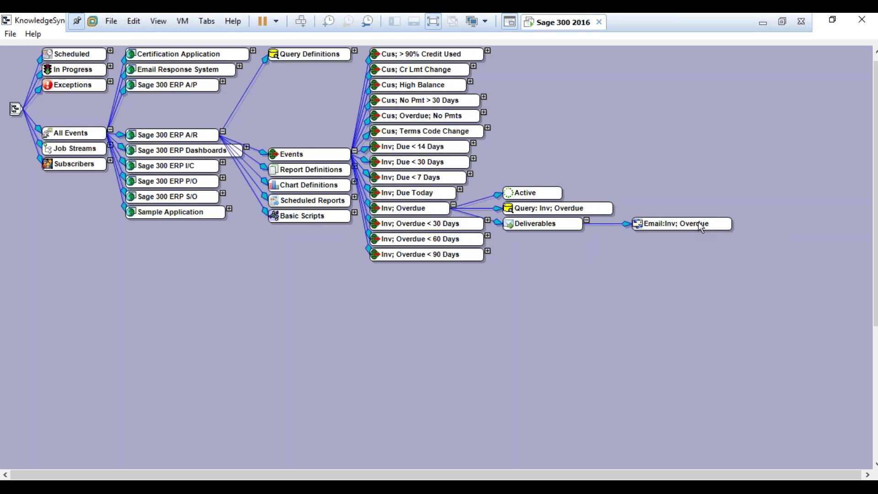
# Open the Inv; Overdue query definition and show its tables dbo.ARCUS, dbo.AROBL and dbo.ARSPS
pyautogui.click(355, 151)
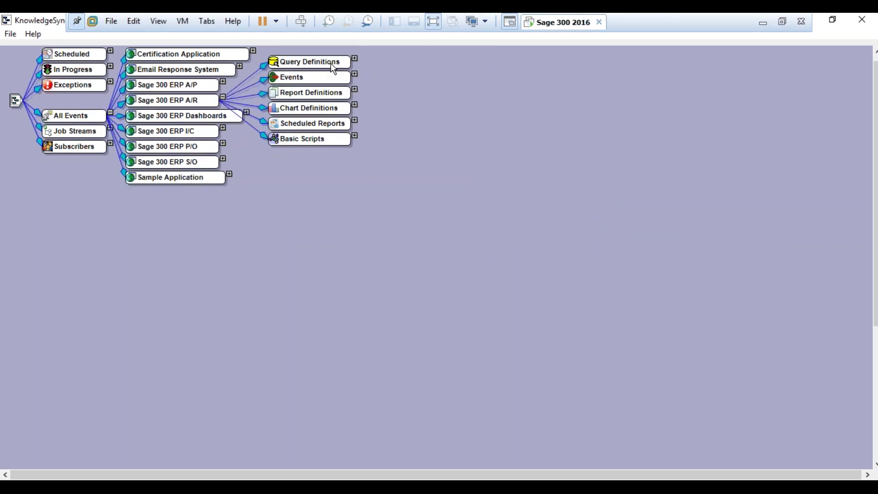
pyautogui.click(355, 60)
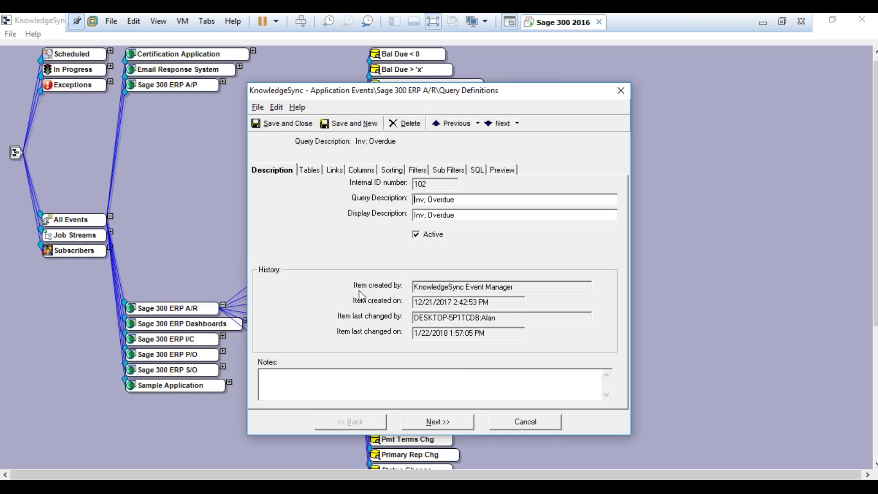
pyautogui.click(311, 170)
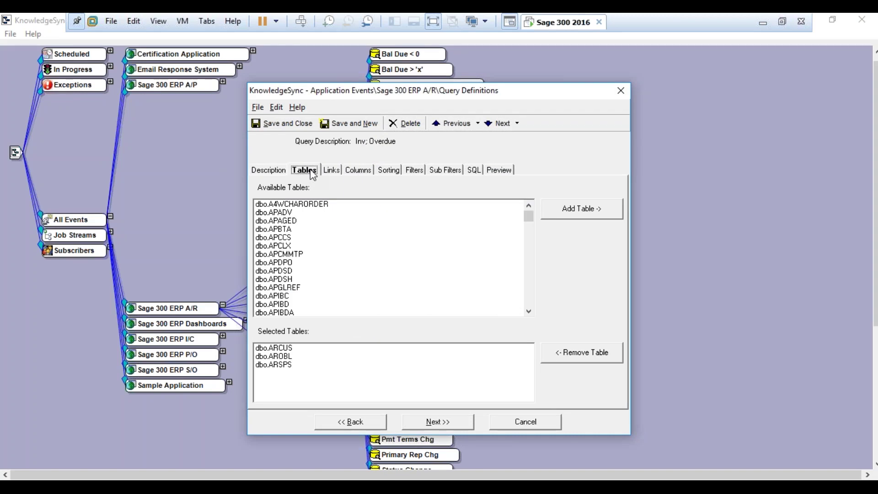
# Highlight the dbo.AROBL and dbo.ARSPS tables, then view the query's chosen columns
pyautogui.click(292, 356)
pyautogui.click(295, 364)
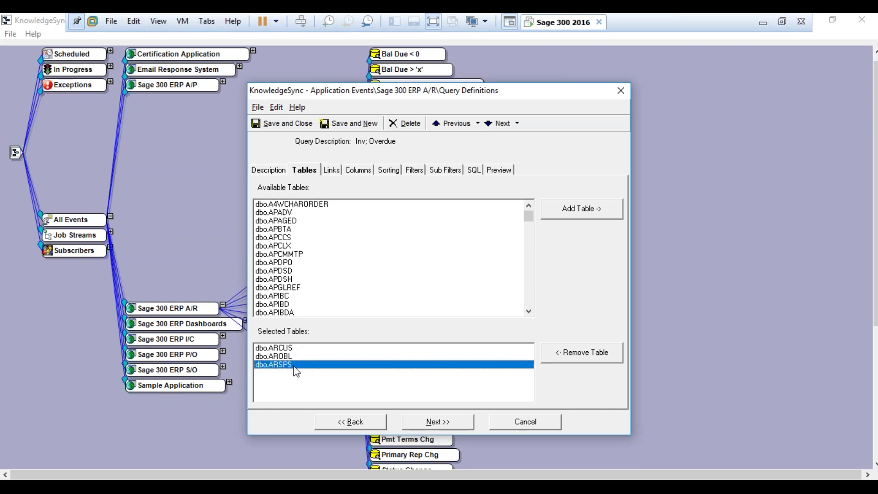
pyautogui.click(350, 171)
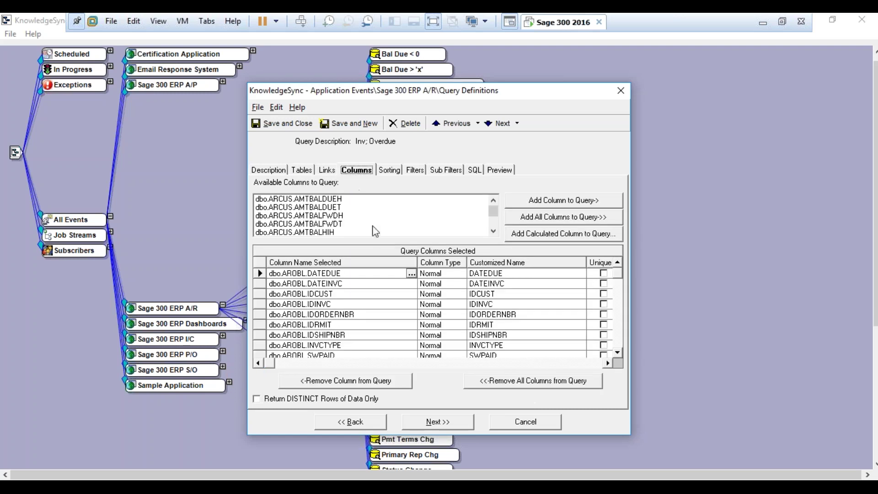
# Show the DATEDUE column's type options without changing them, then view the query's filters
pyautogui.click(453, 273)
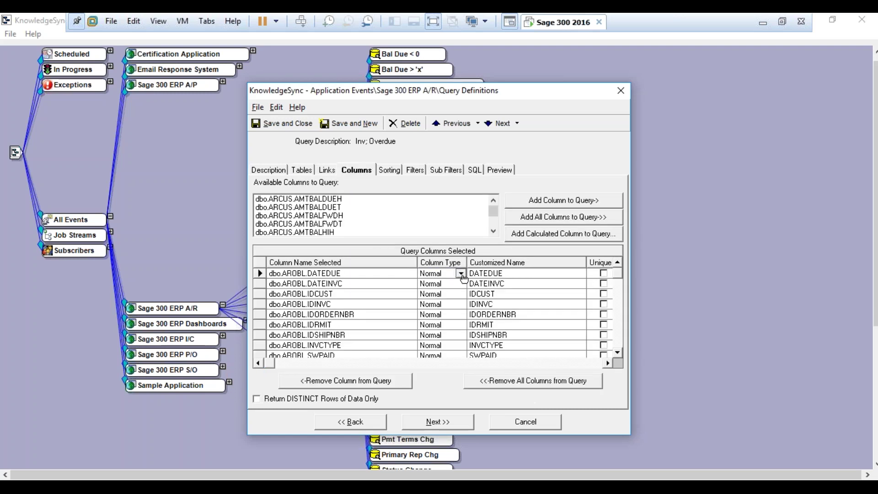
pyautogui.click(461, 274)
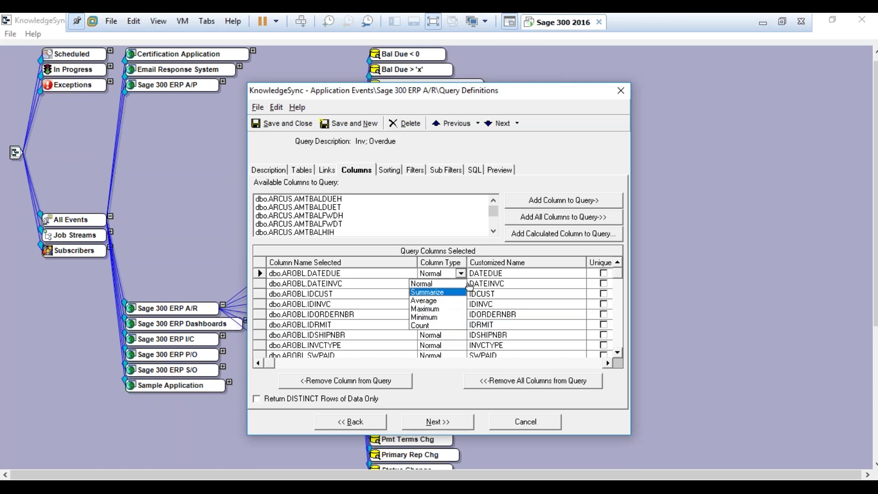
pyautogui.click(406, 176)
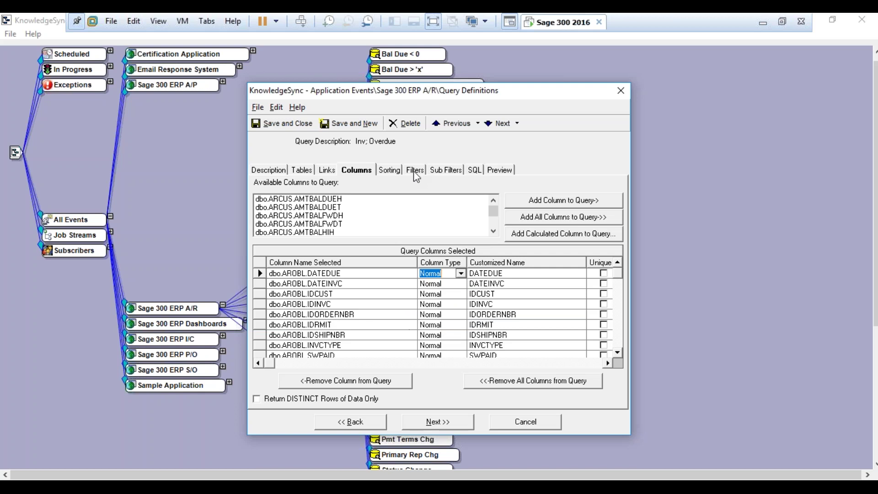
pyautogui.click(407, 178)
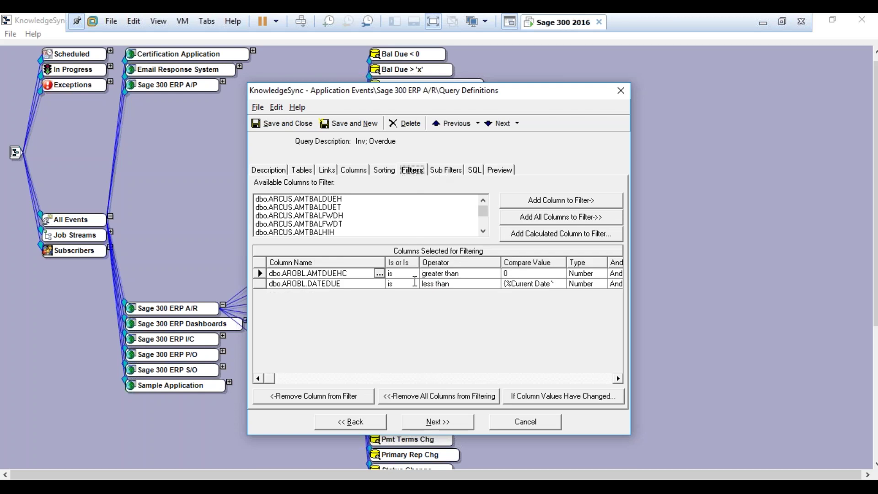
# Inspect the due-date less-than filter and the is / is not choices, keeping 'is'
pyautogui.click(431, 280)
pyautogui.click(410, 274)
pyautogui.click(413, 275)
pyautogui.click(455, 318)
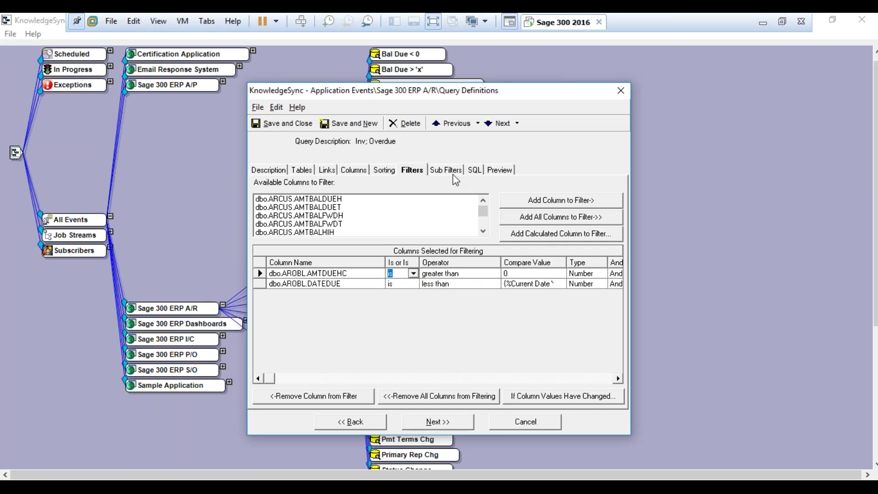
# Review the generated SQL and result preview, then close the query definition discarding changes
pyautogui.click(472, 173)
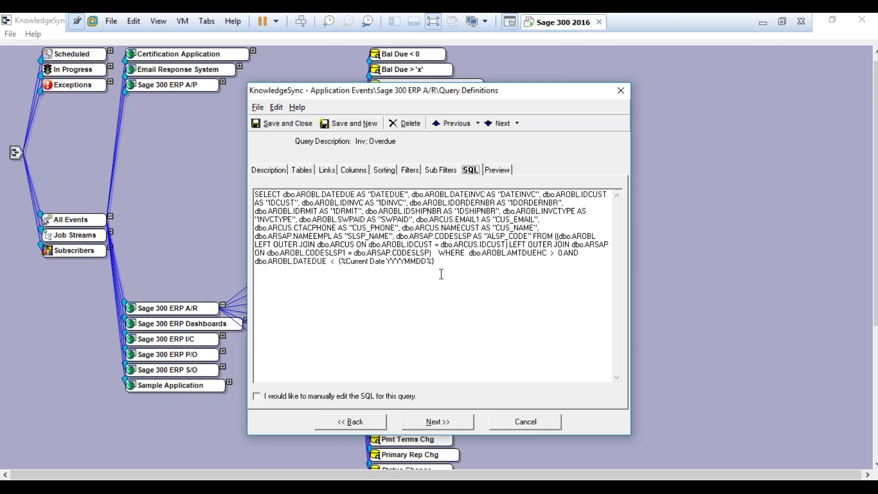
pyautogui.click(498, 171)
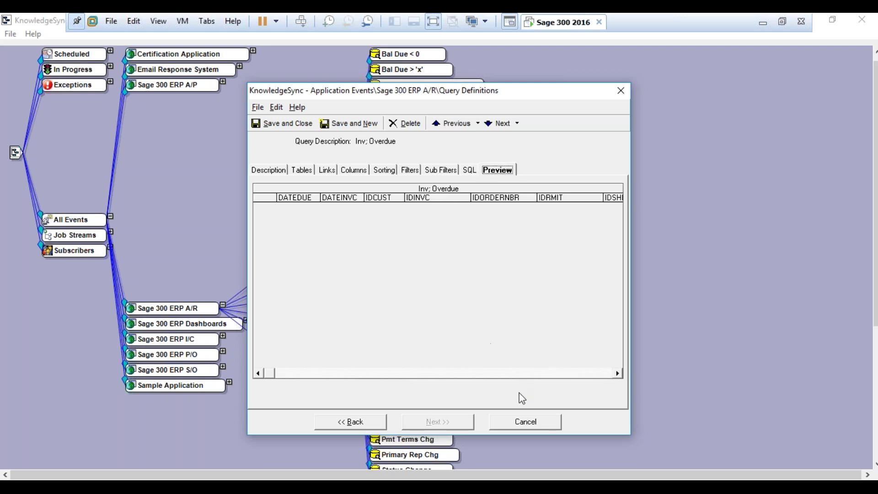
pyautogui.click(533, 424)
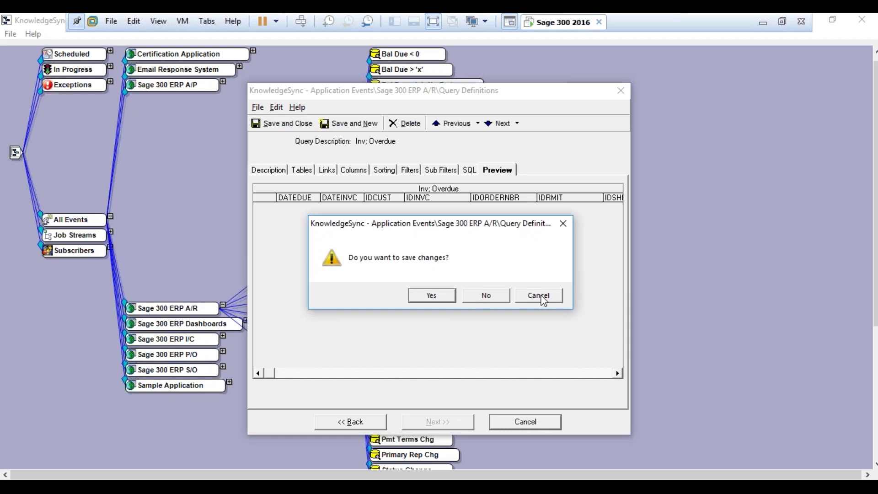
pyautogui.click(482, 298)
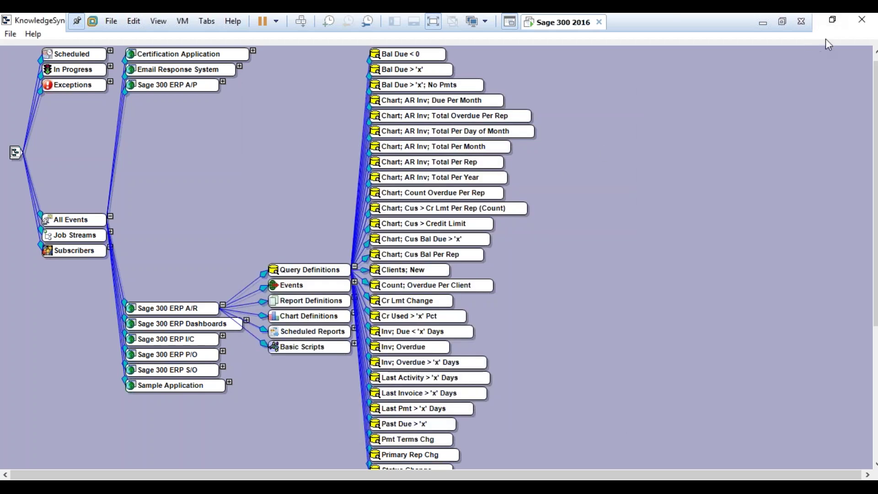
# Restore, move and minimize the Navigator window to clear the desktop
pyautogui.click(833, 20)
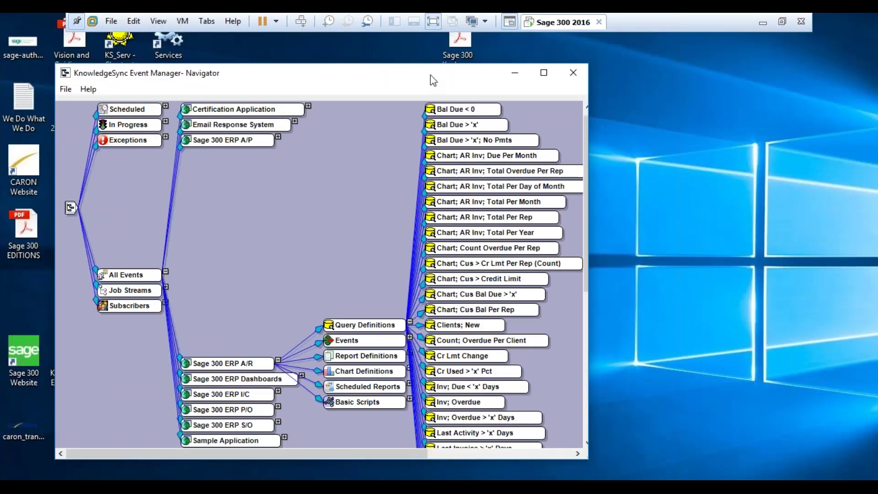
pyautogui.moveTo(430, 75); pyautogui.dragTo(541, 76)
pyautogui.click(630, 78)
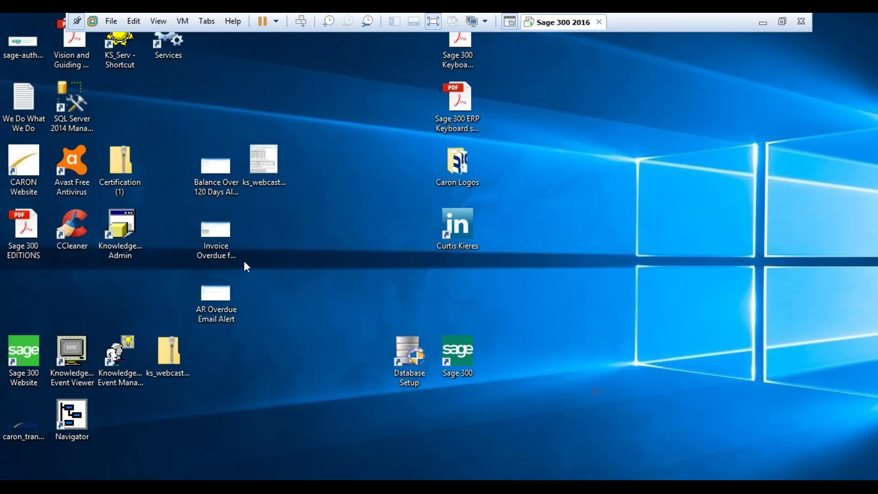
# View the Balance Over 120 Days and Invoices Overdue alert email images, closing each
pyautogui.doubleClick(222, 181)
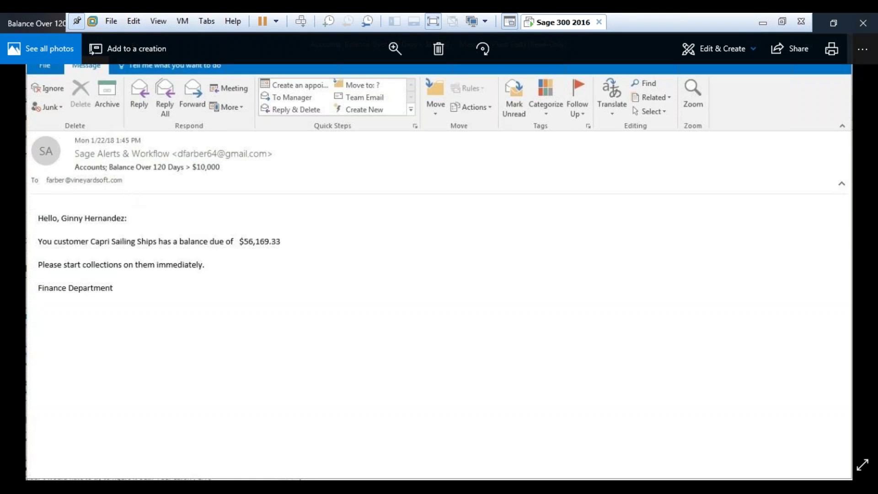
pyautogui.click(855, 28)
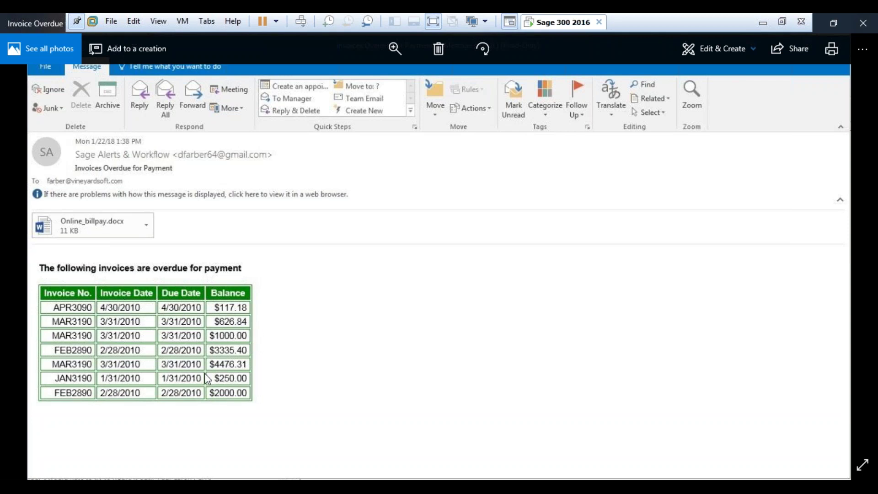
pyautogui.click(863, 23)
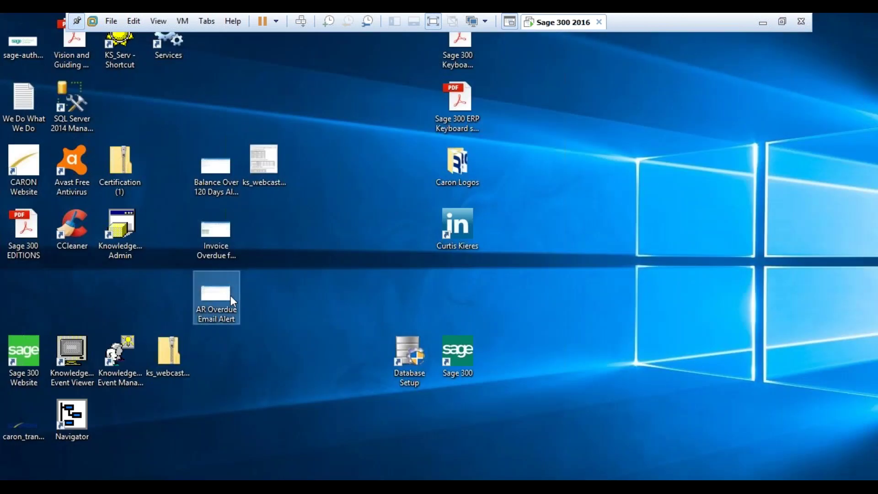
# View the AR Overdue Email Alert count email and the ks_webcast sales snapshot, closing each
pyautogui.doubleClick(216, 295)
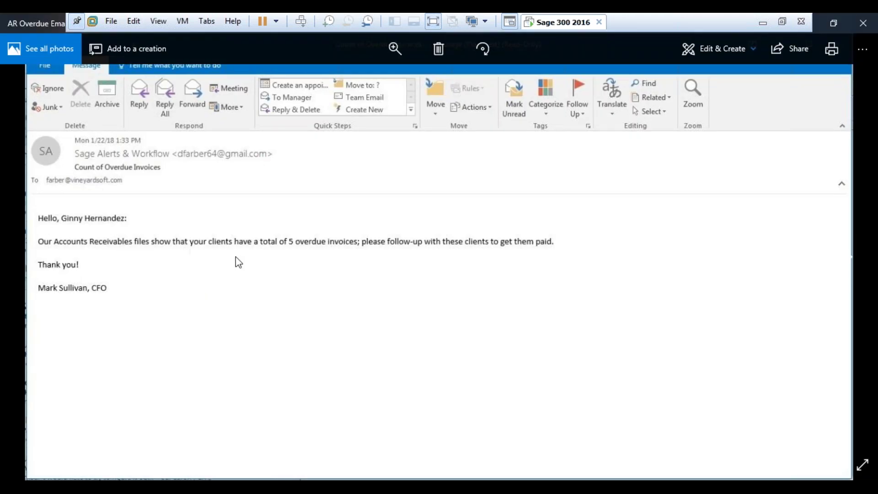
pyautogui.click(863, 23)
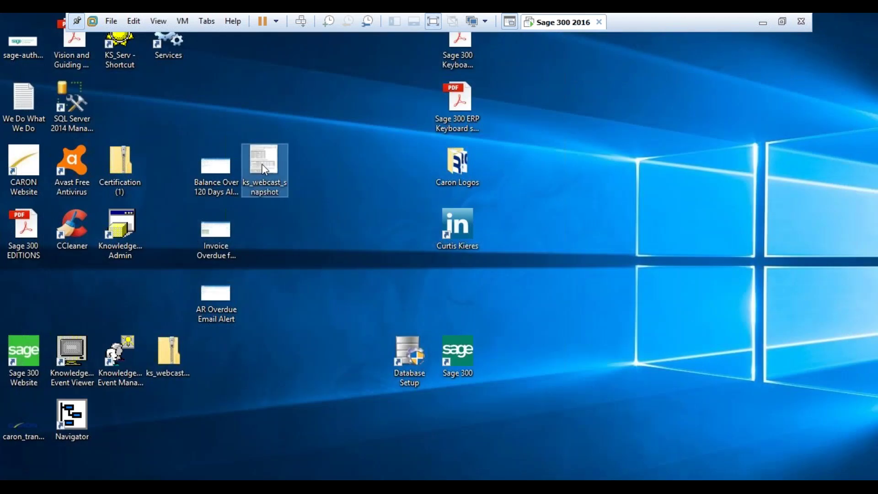
pyautogui.doubleClick(279, 201)
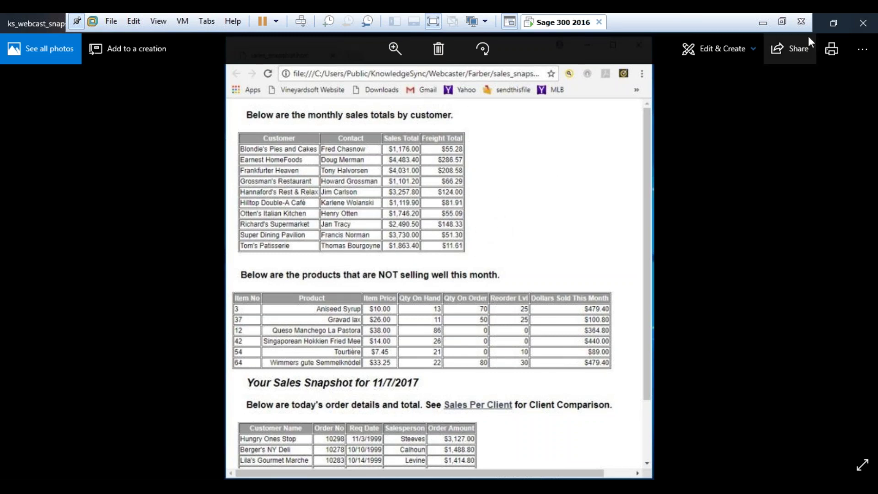
pyautogui.click(863, 30)
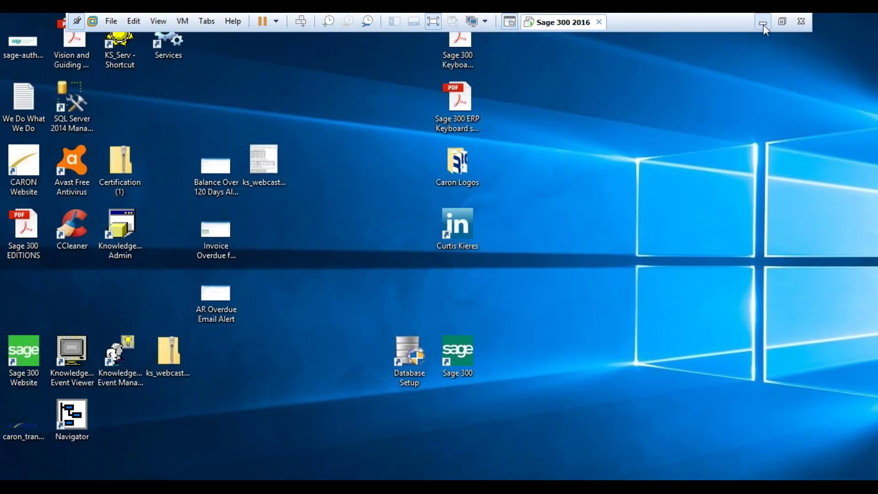
# Return to PowerPoint and resume the slide show at 'Up Next: Product Walk Through'
pyautogui.click(763, 24)
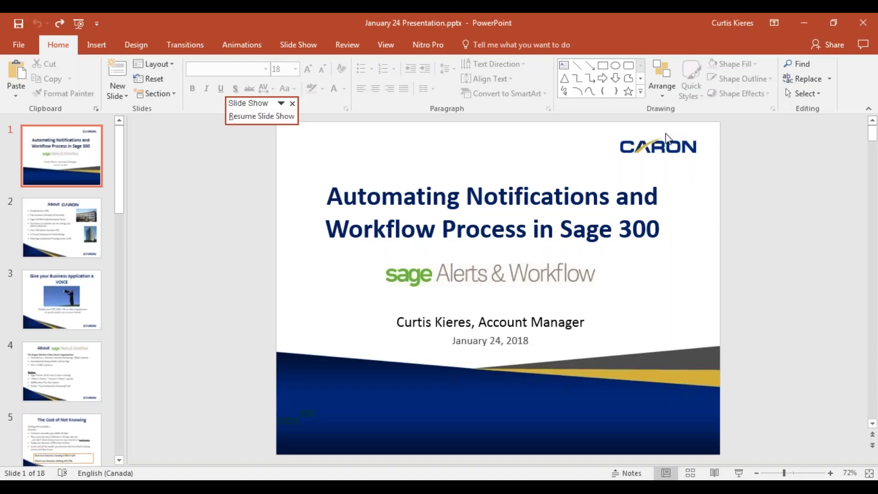
pyautogui.moveTo(116, 196); pyautogui.dragTo(118, 457)
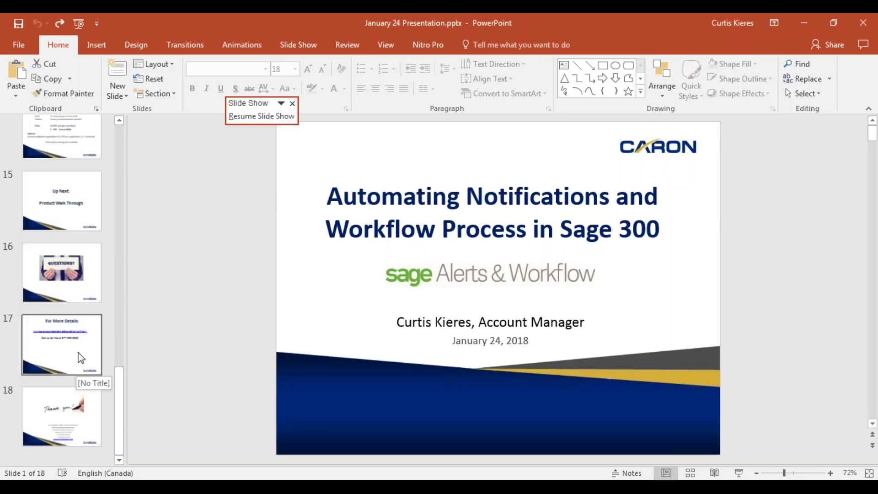
pyautogui.click(80, 290)
pyautogui.click(261, 117)
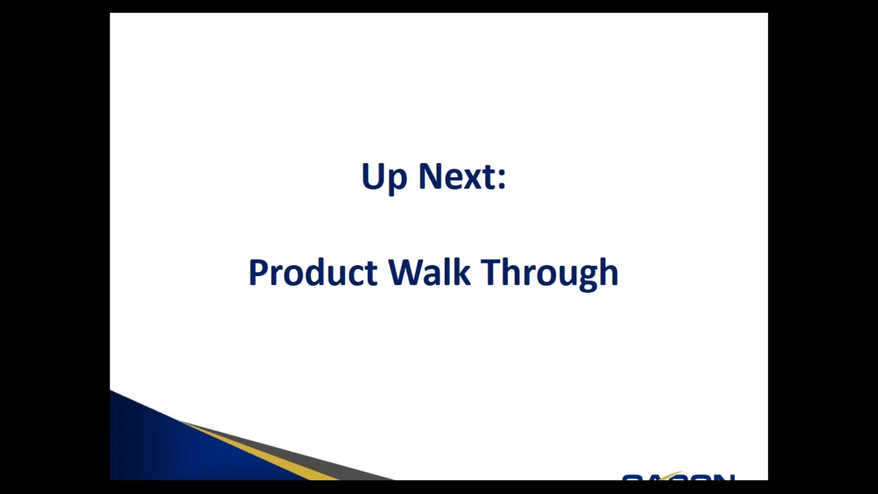